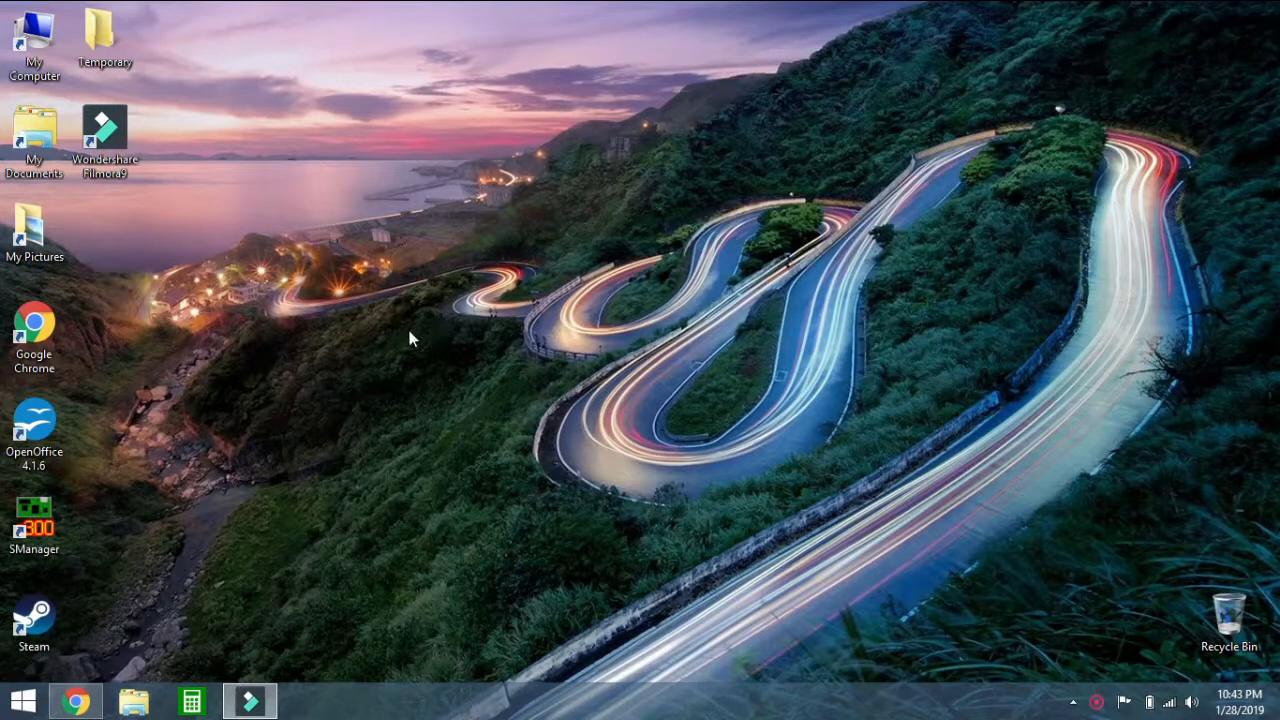
Find Control Panel by searching the apps for "control" and view the computer's basic information on the System page, closing it when finished.
click(24, 702)
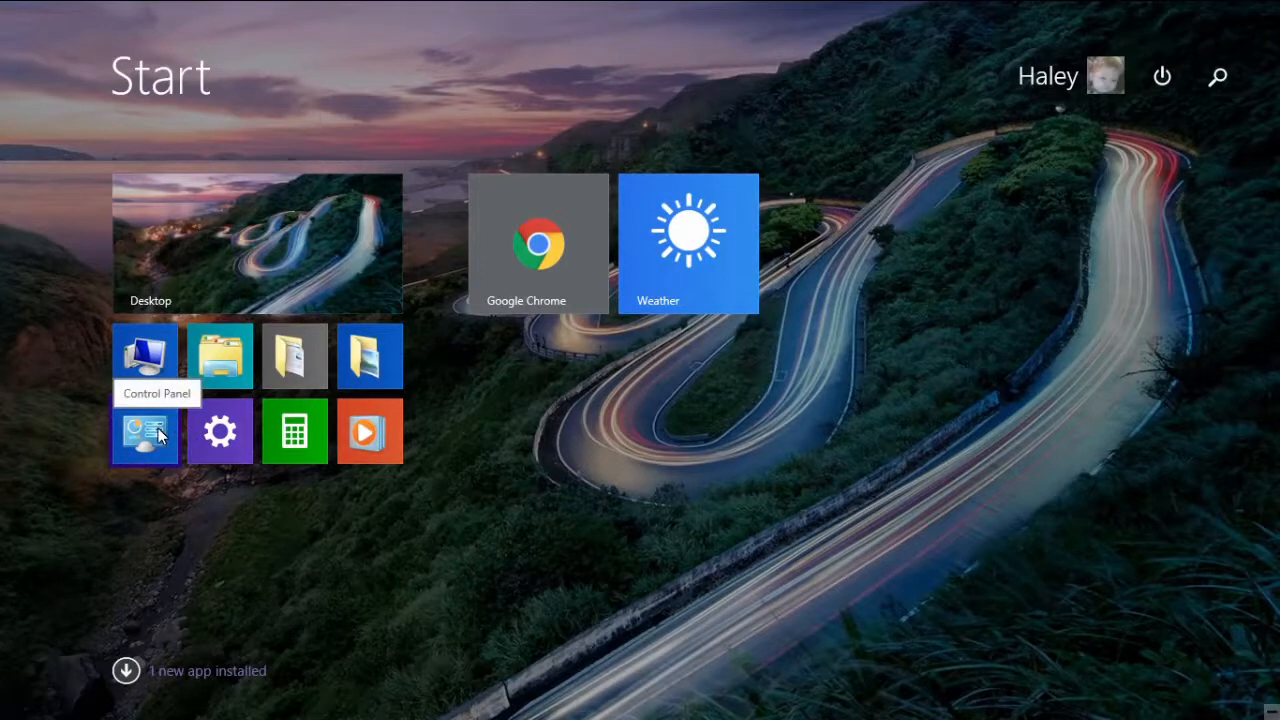
click(125, 668)
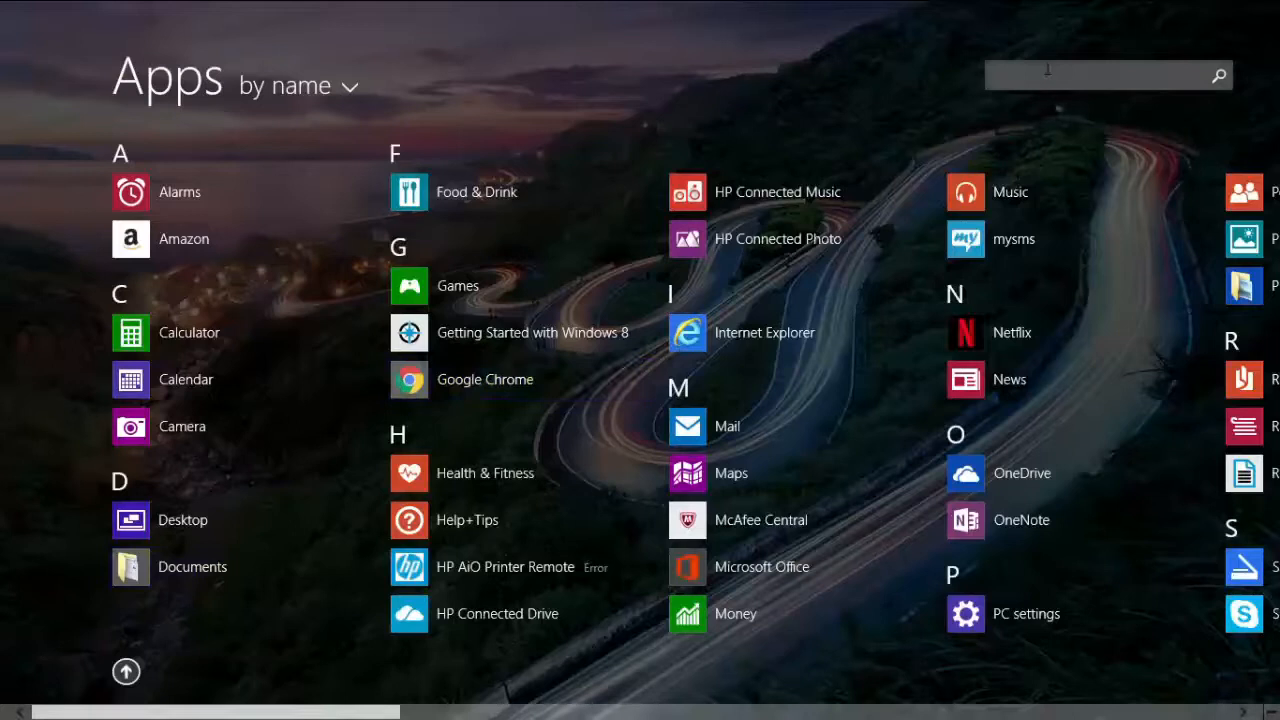
click(1047, 68)
text(control)
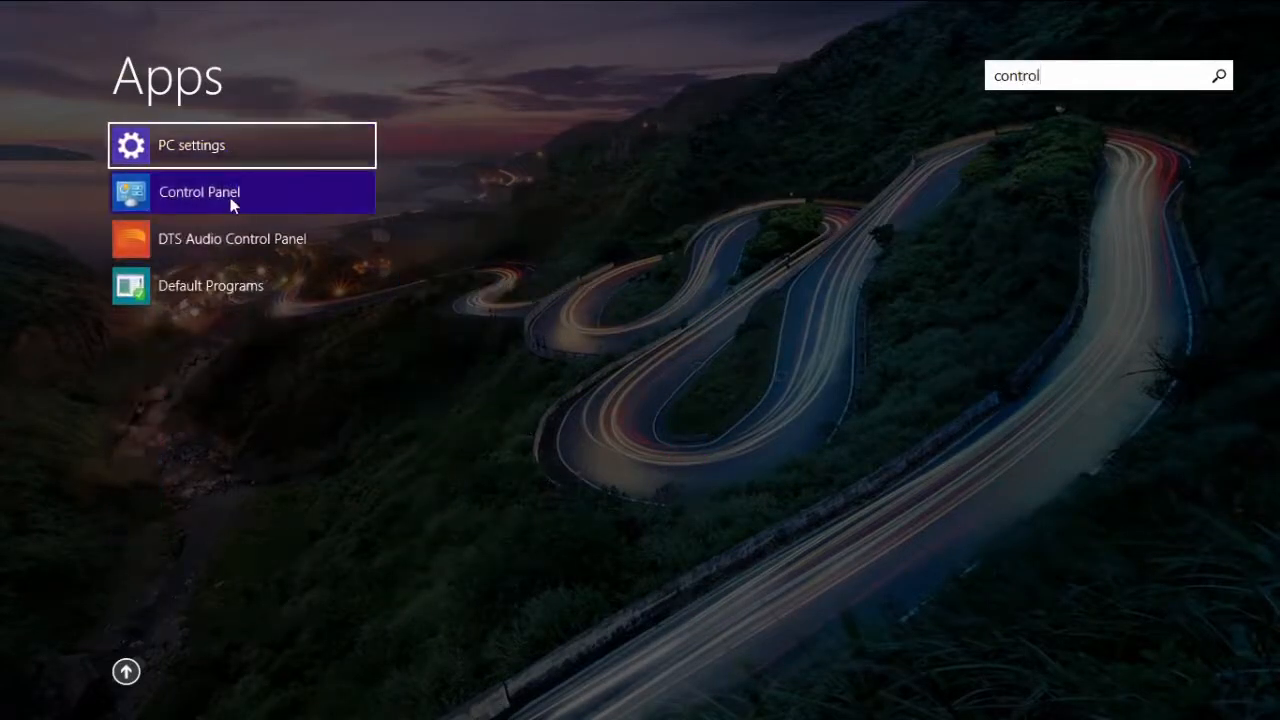
click(223, 202)
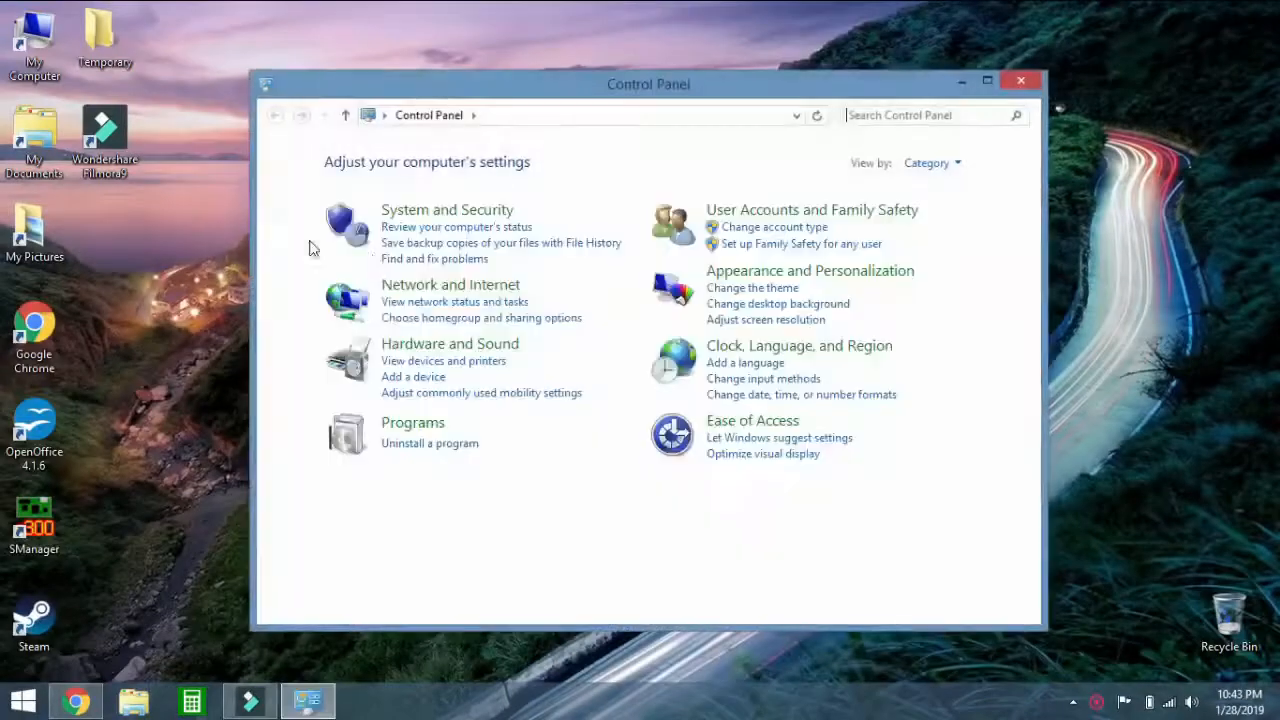
click(462, 218)
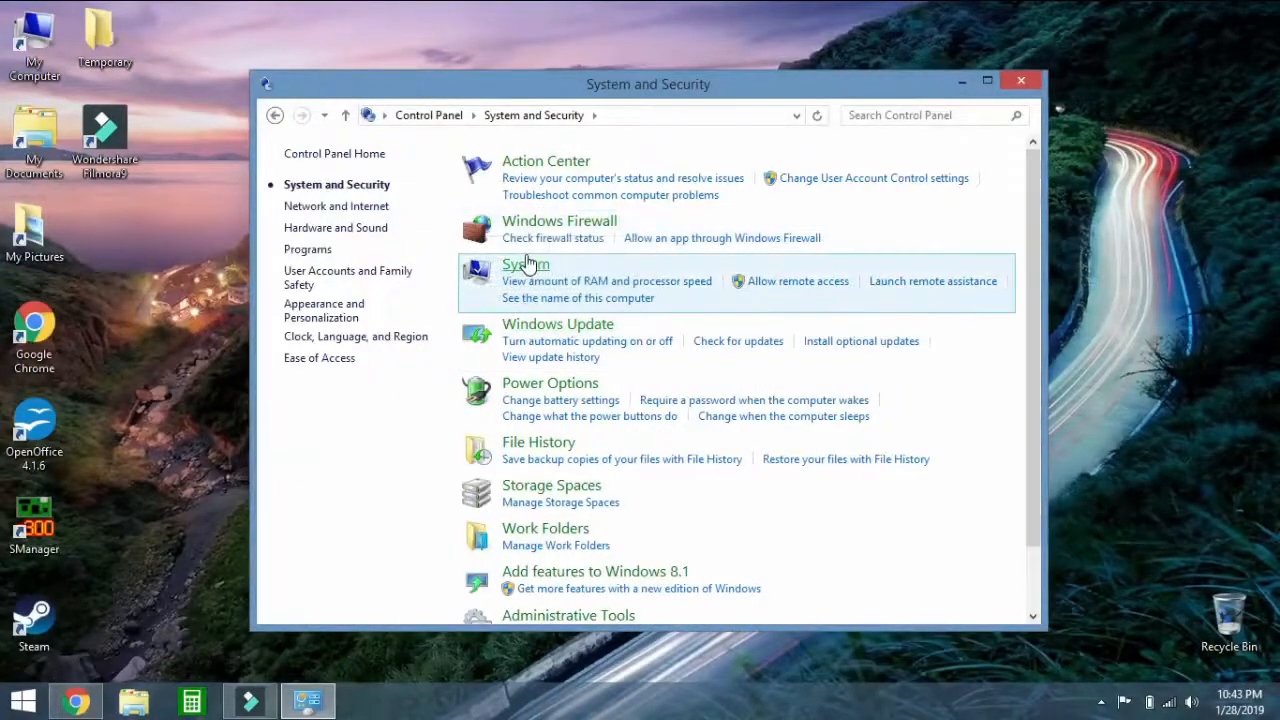
click(525, 266)
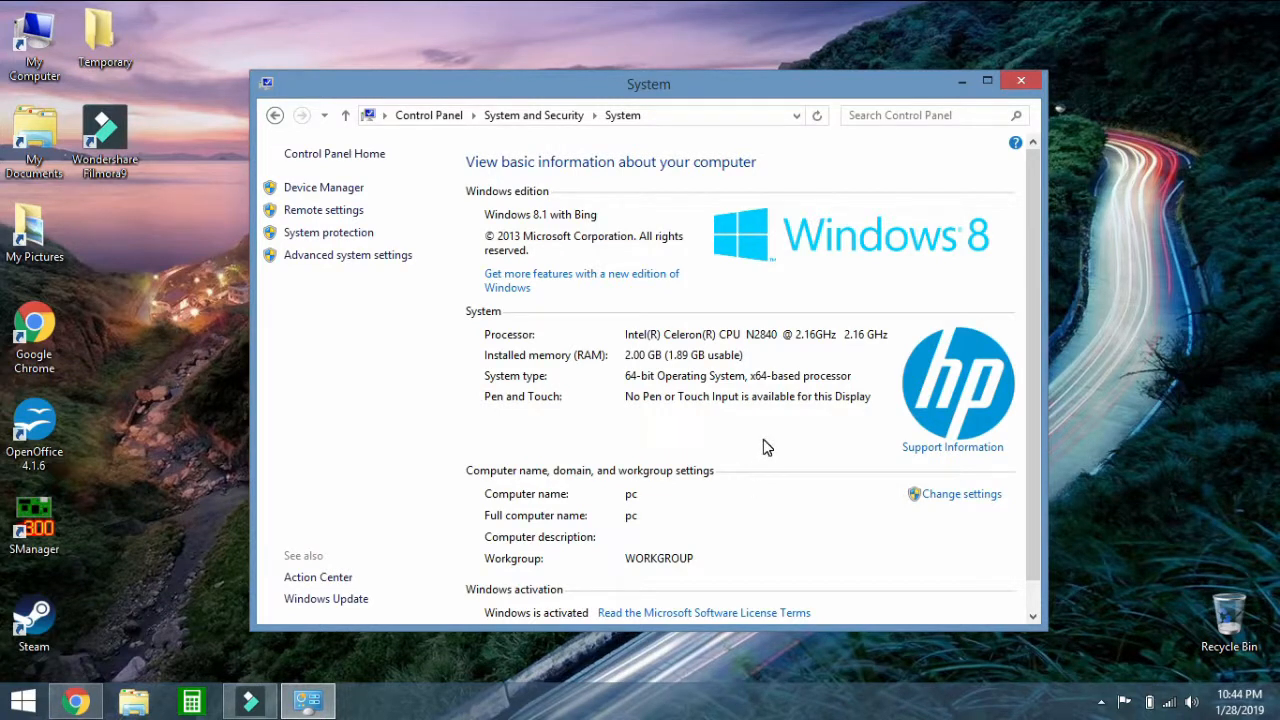
click(1014, 74)
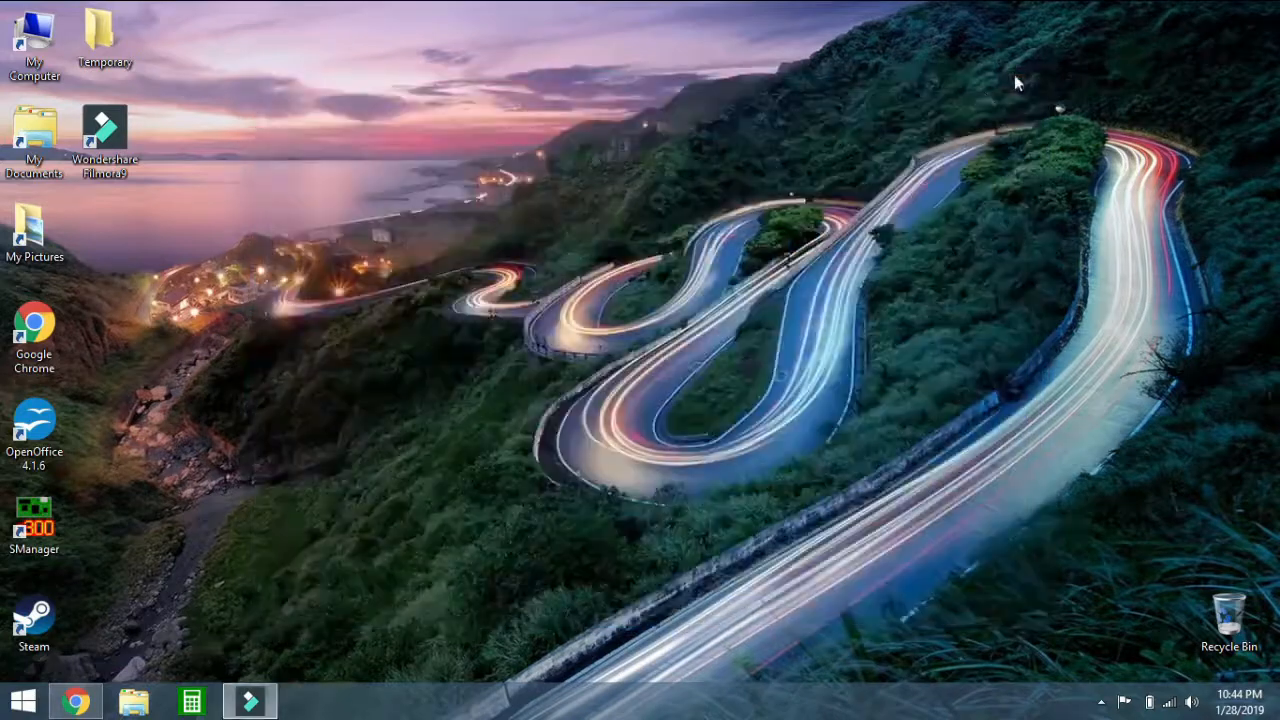
In Chrome, download the media creation tool from Microsoft's Download Windows 10 page, run it, and close the browser.
click(77, 701)
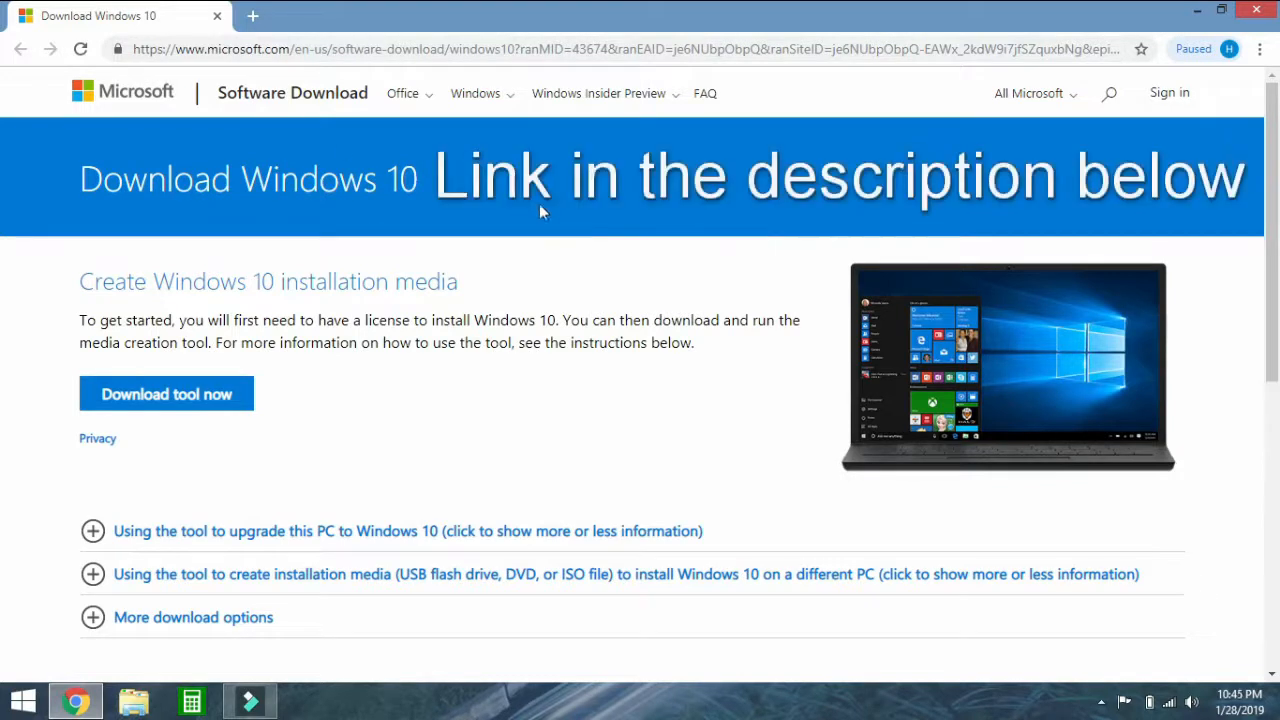
click(545, 50)
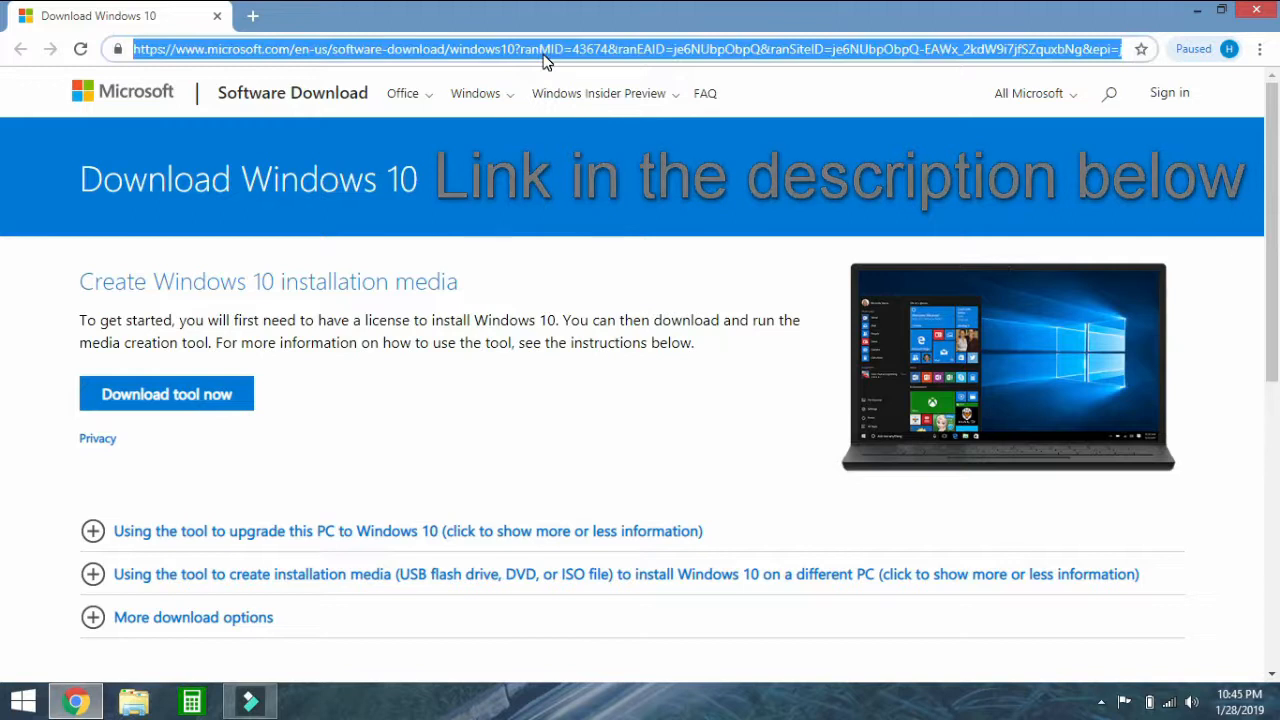
double_click(543, 52)
click(577, 204)
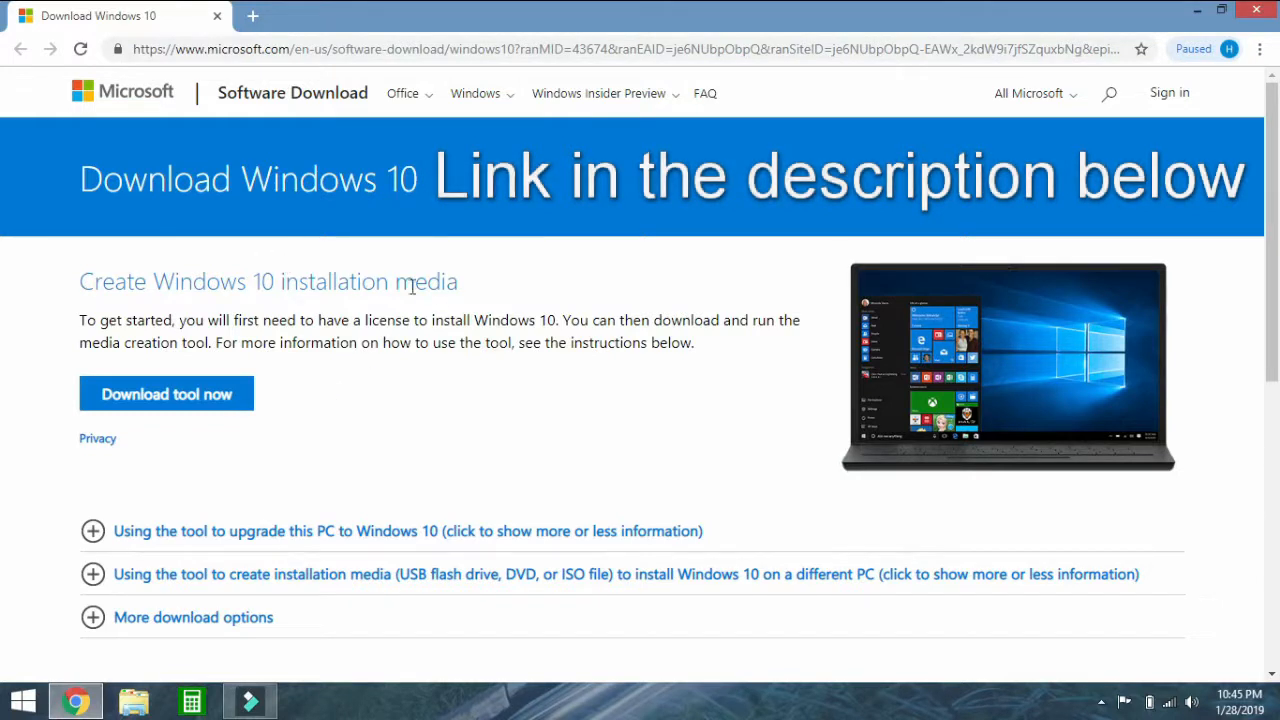
click(166, 405)
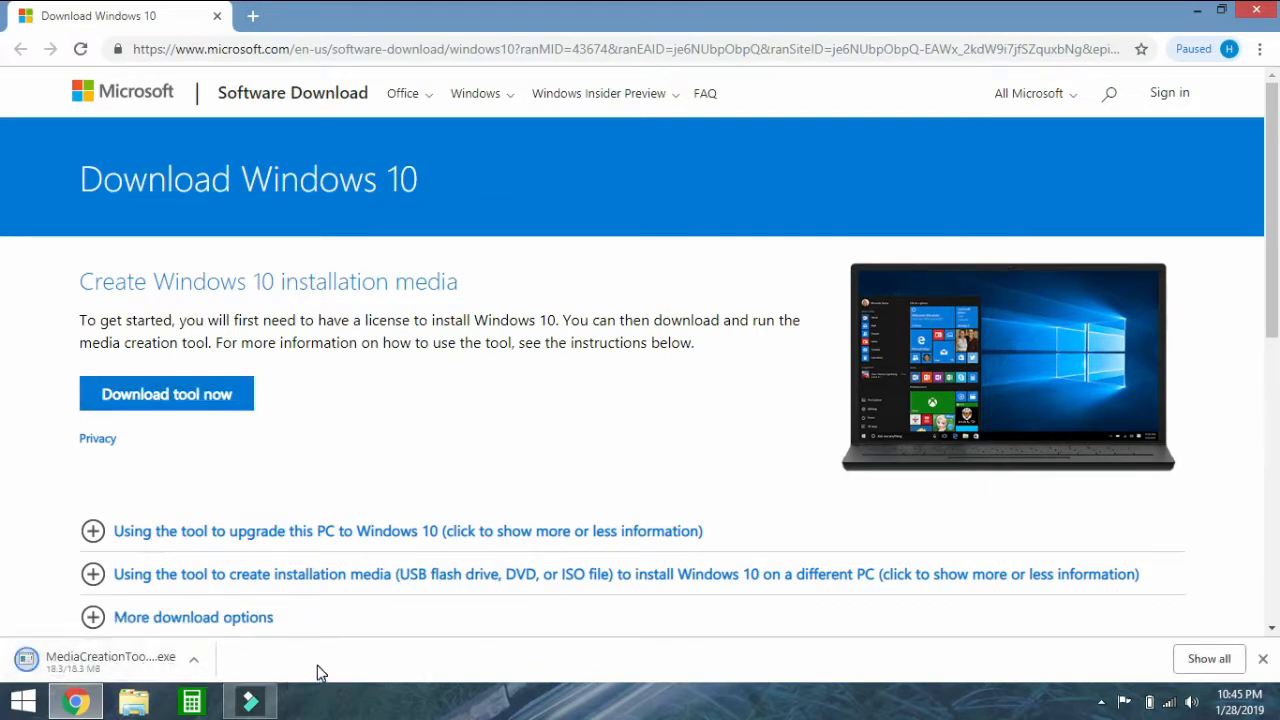
click(110, 662)
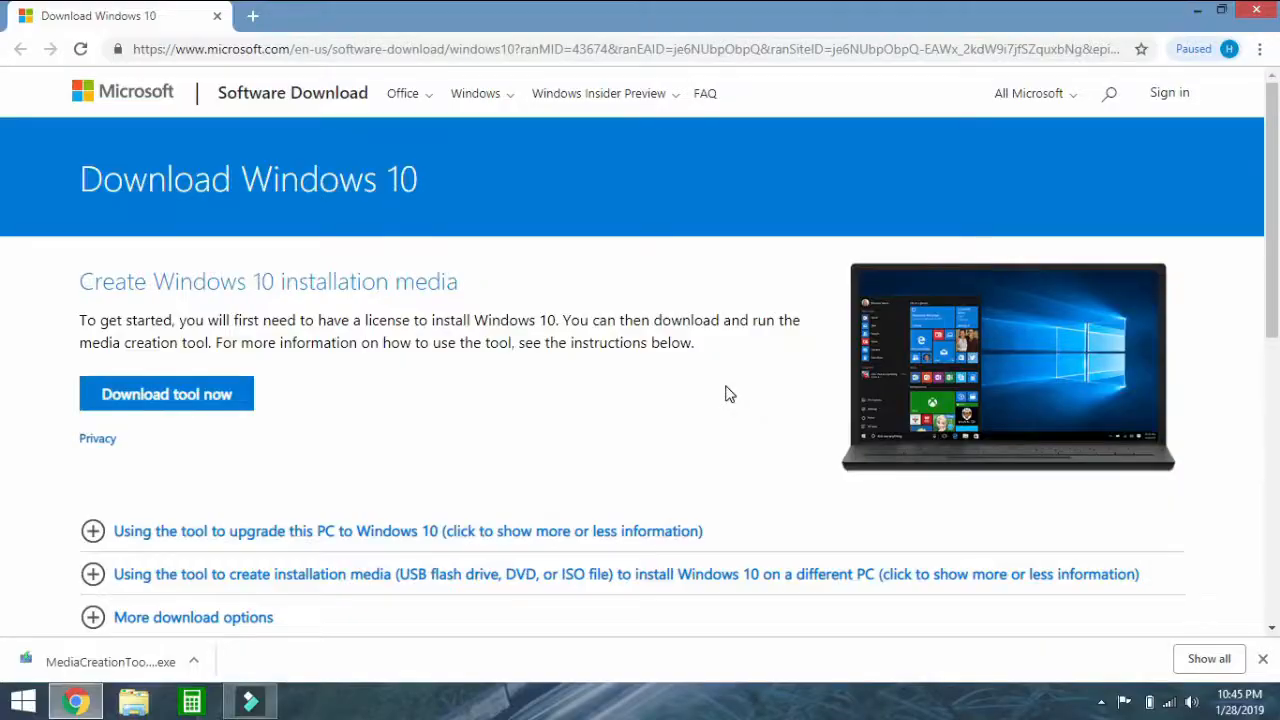
click(1256, 10)
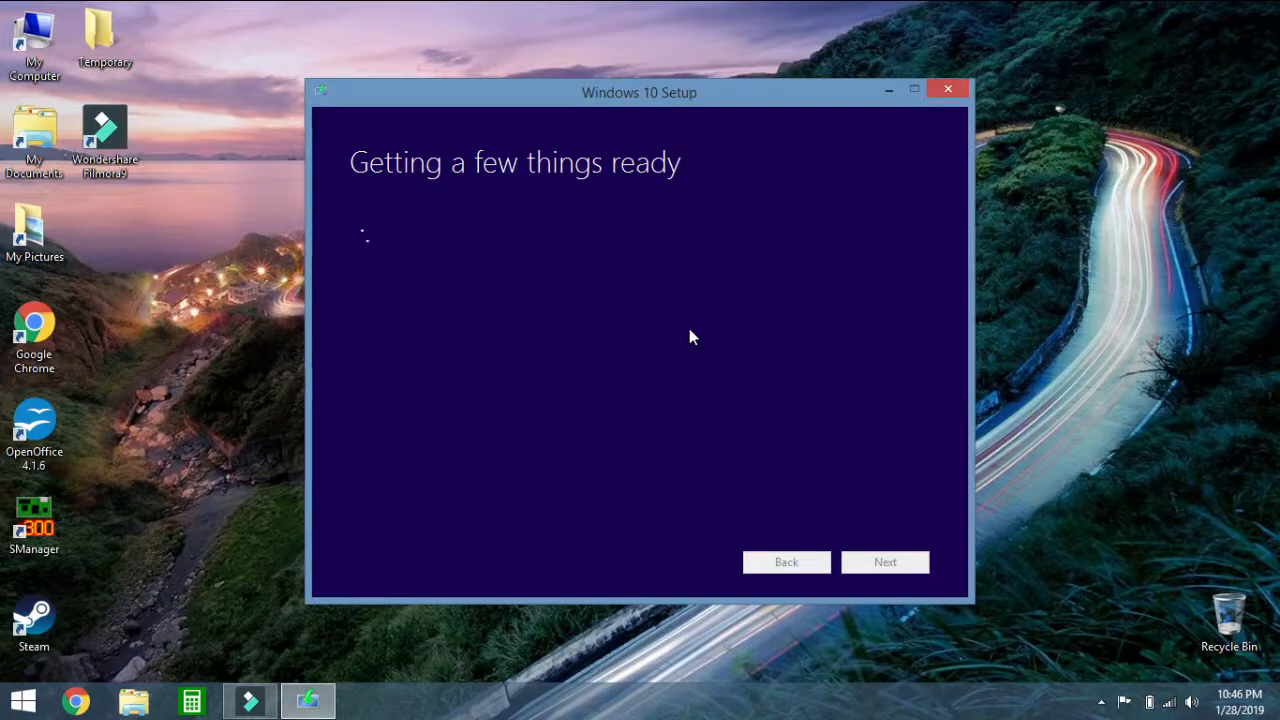
Go through the Microsoft Media Creation Tool license terms to the end and accept them.
click(1165, 424)
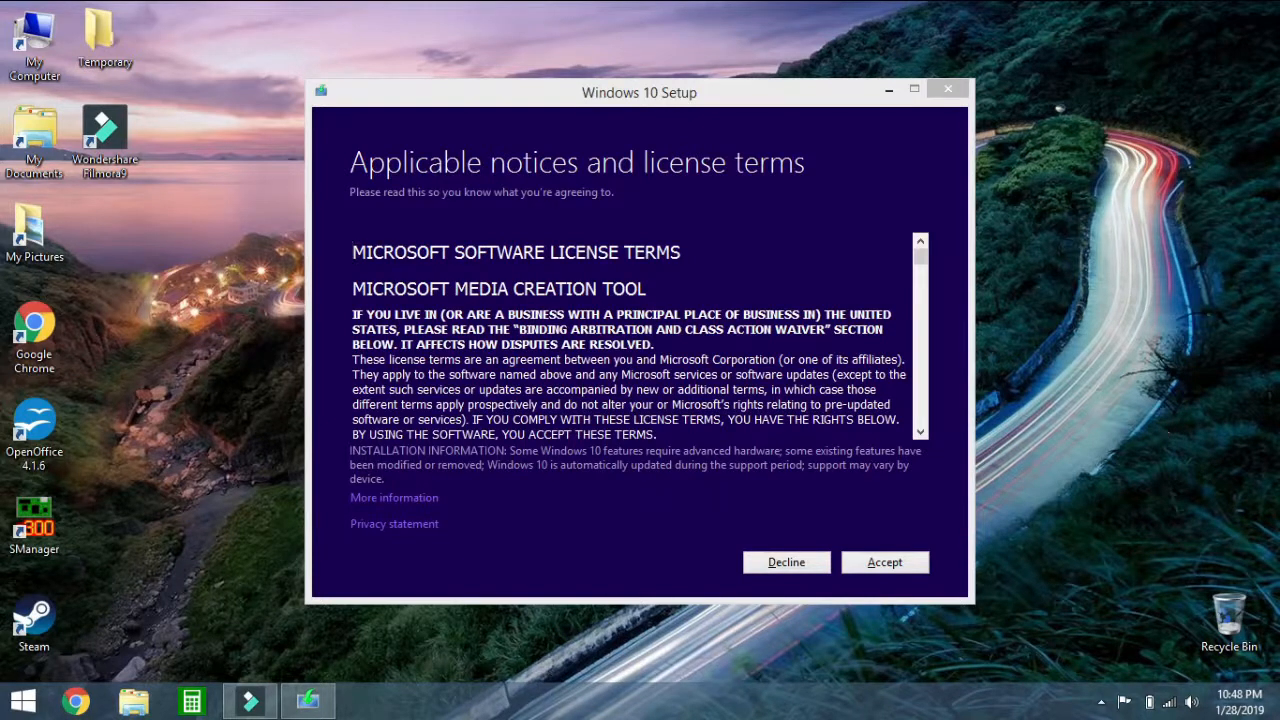
drag(921, 257, 928, 434)
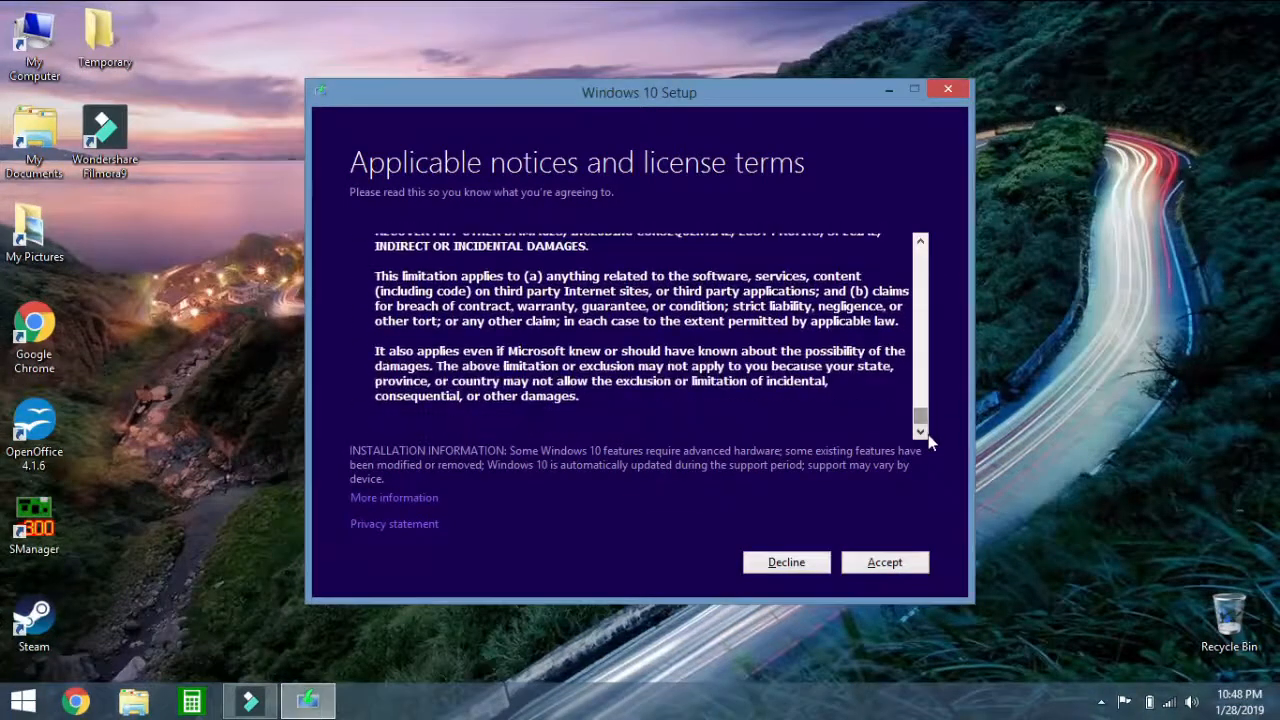
click(884, 562)
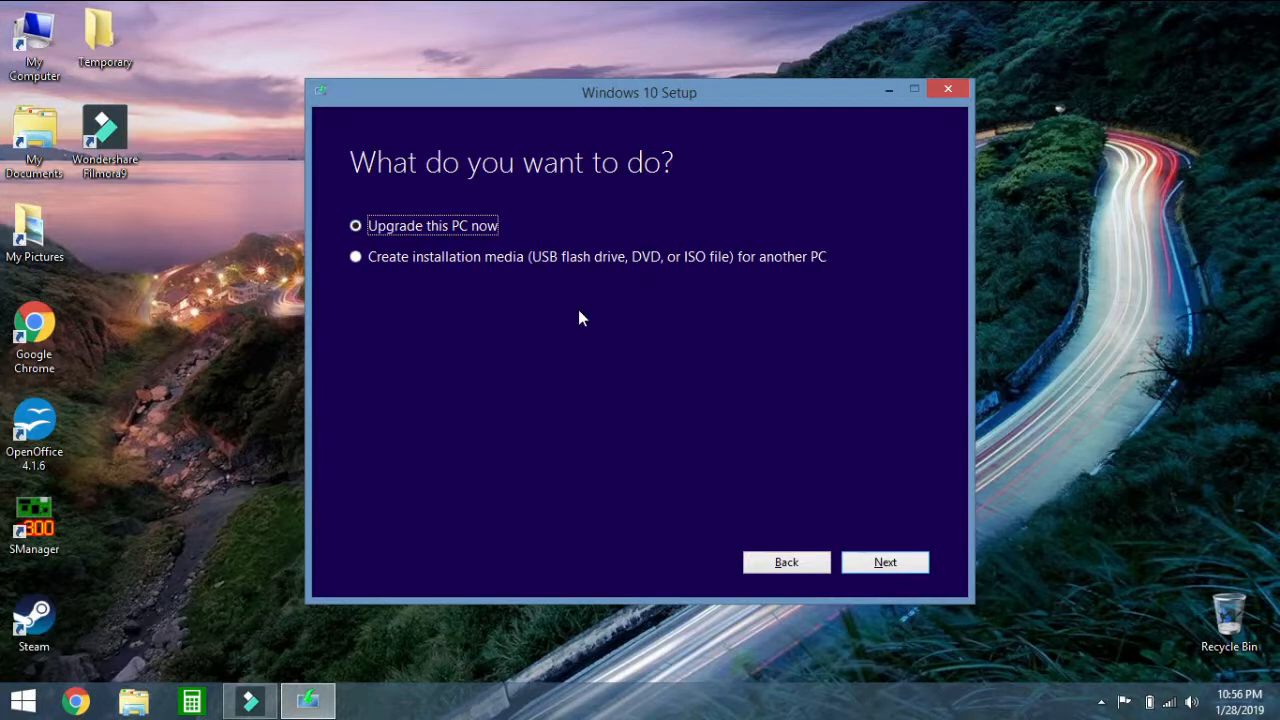
Choose to upgrade this PC now and accept the Windows operating system license terms.
click(362, 256)
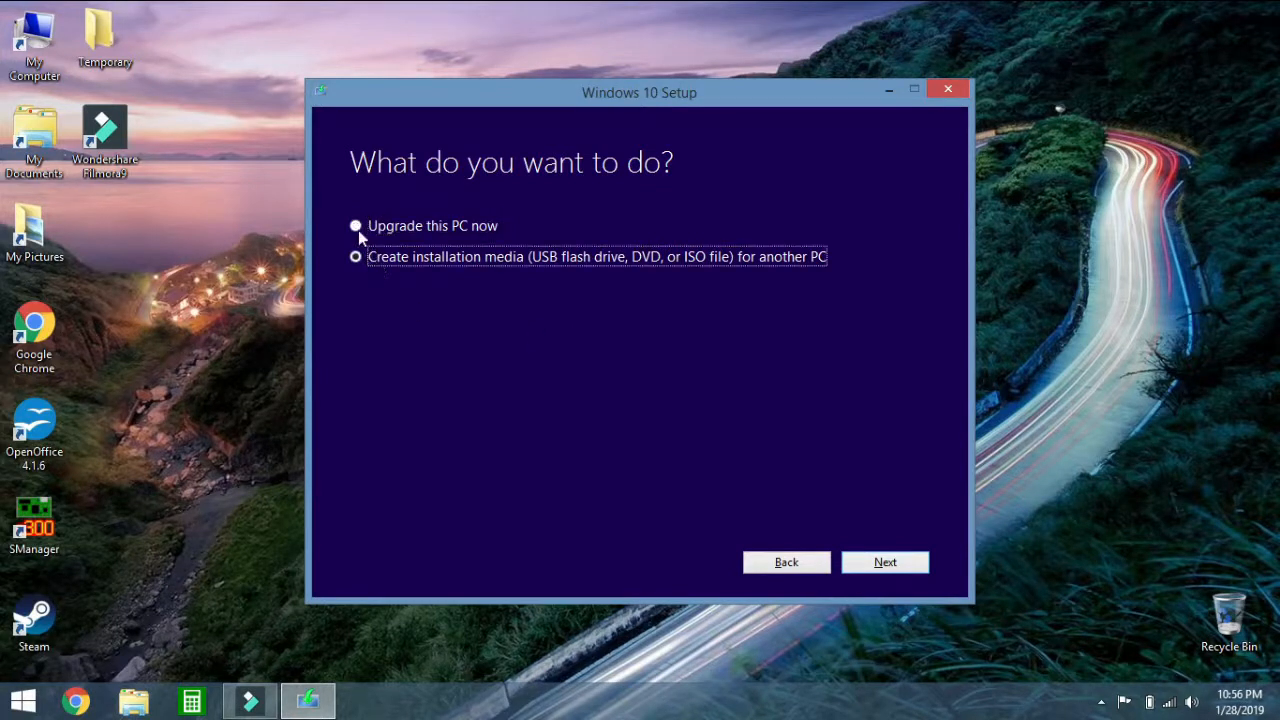
click(357, 227)
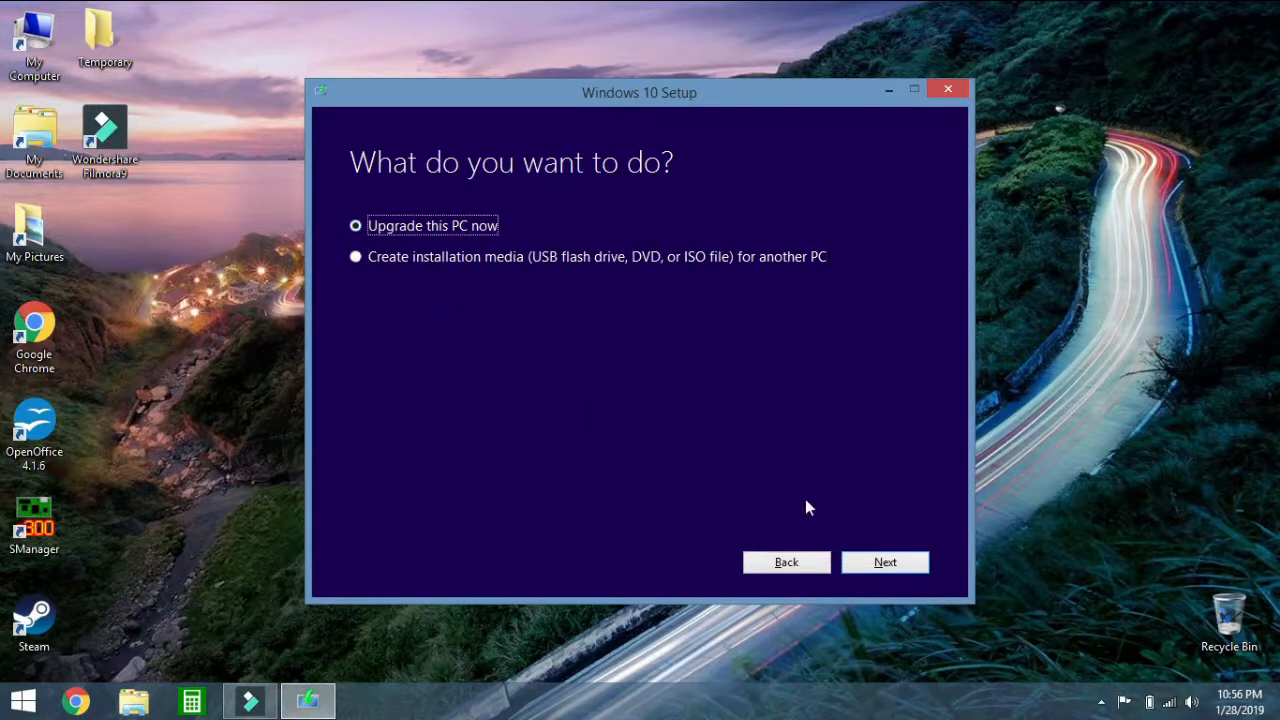
click(876, 571)
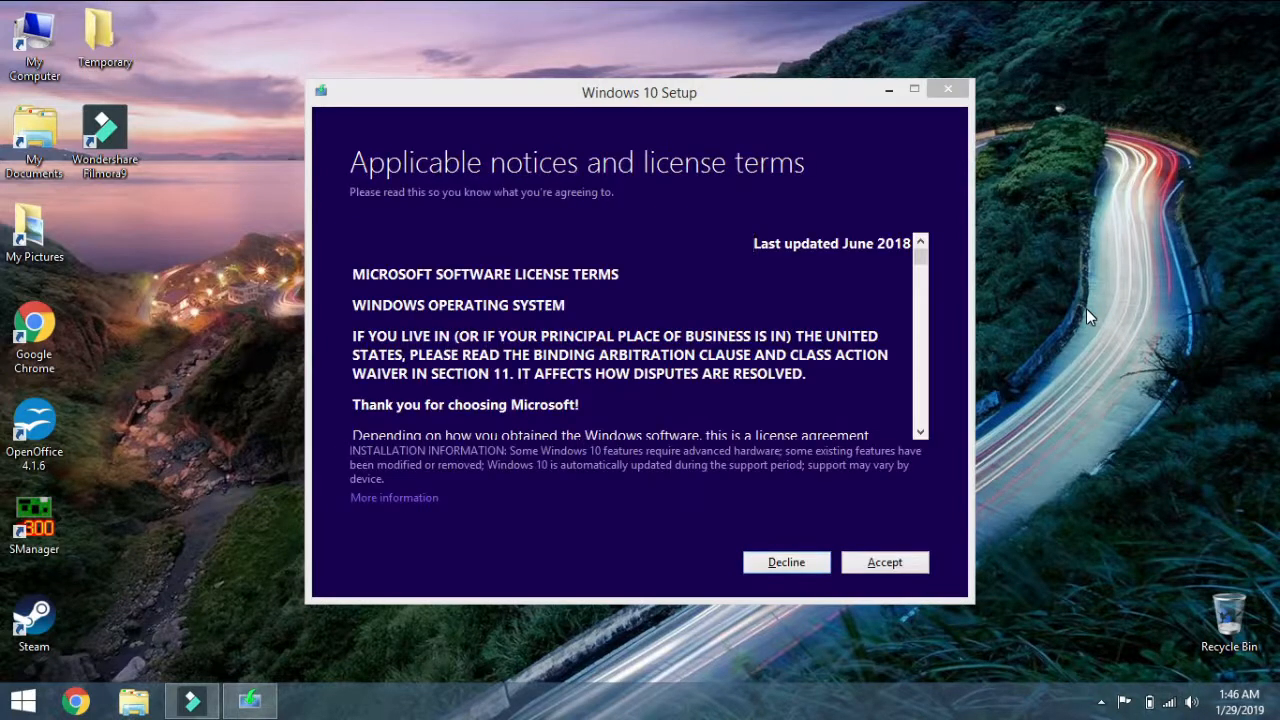
drag(916, 271, 920, 240)
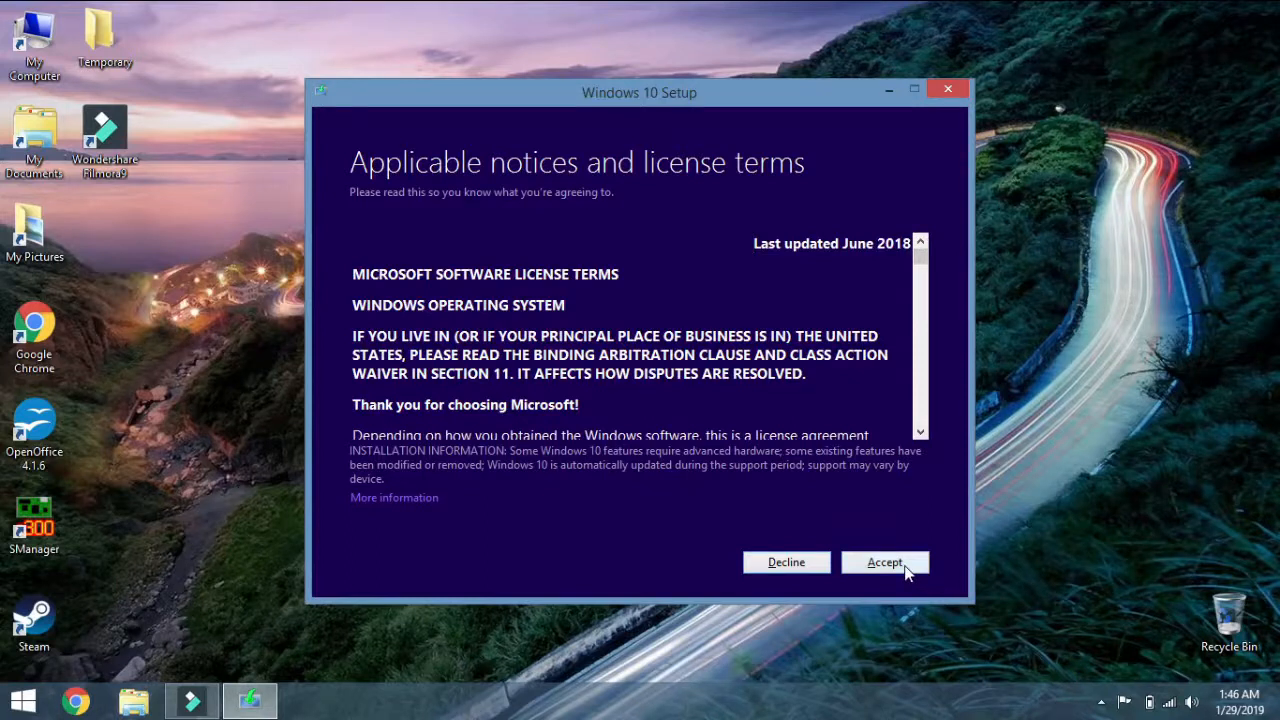
click(905, 564)
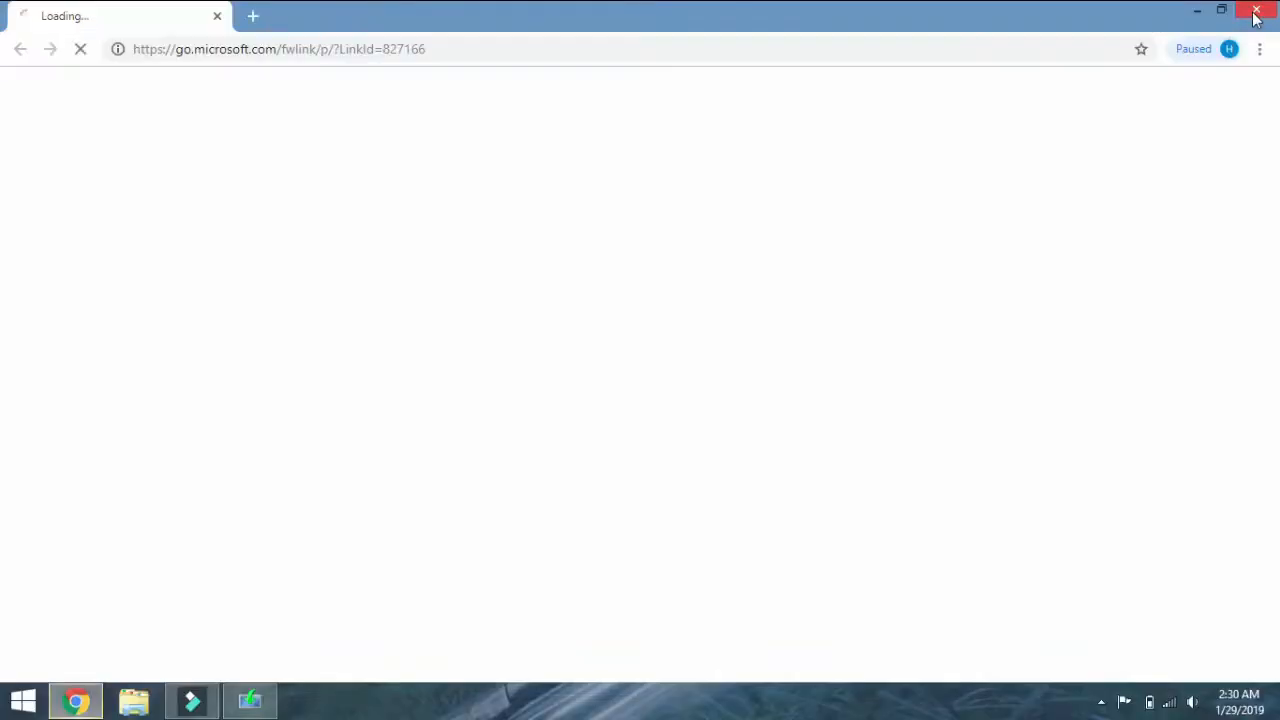
Select the connected D: drive as the external storage device for the update and start the Windows 10 Home installation.
click(1254, 10)
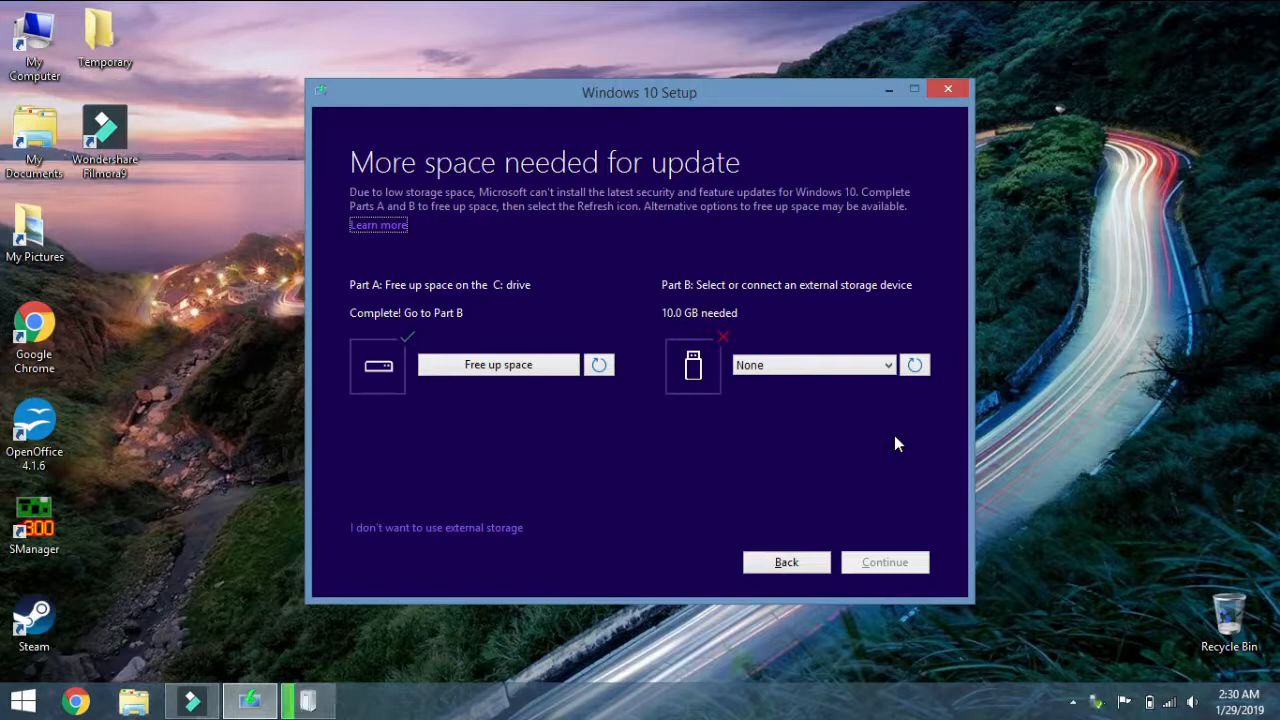
click(914, 365)
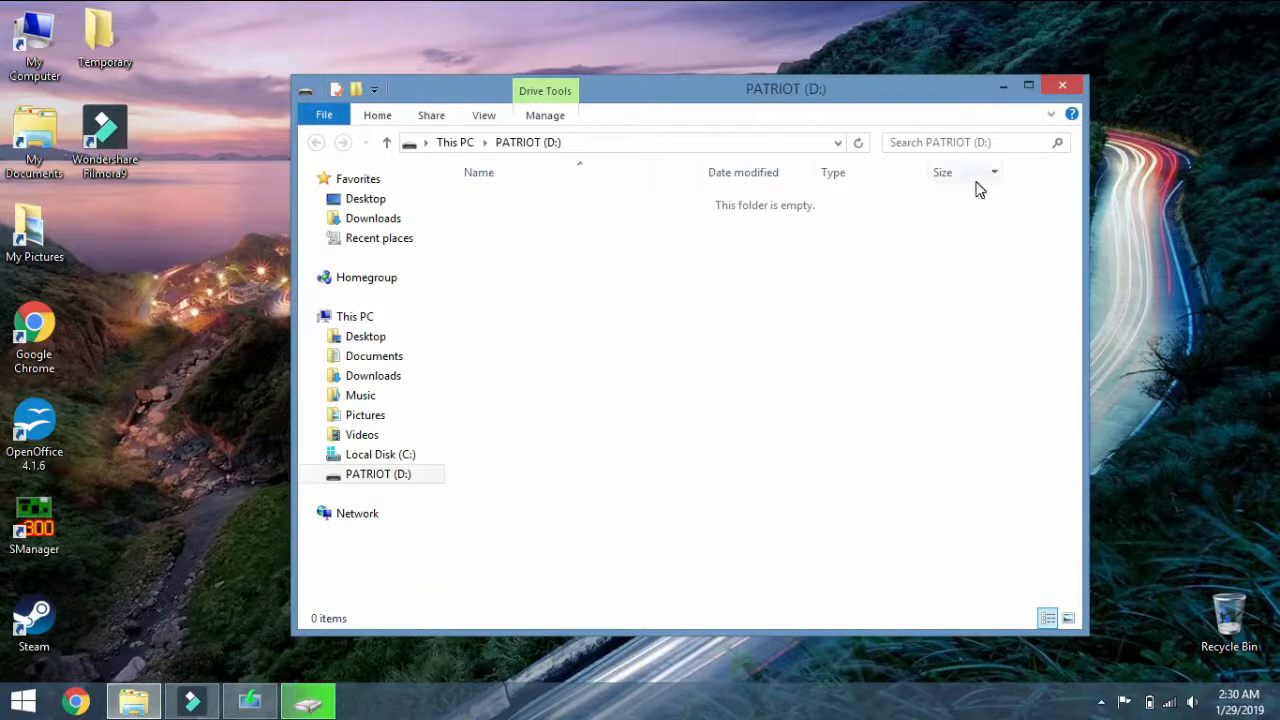
click(1062, 85)
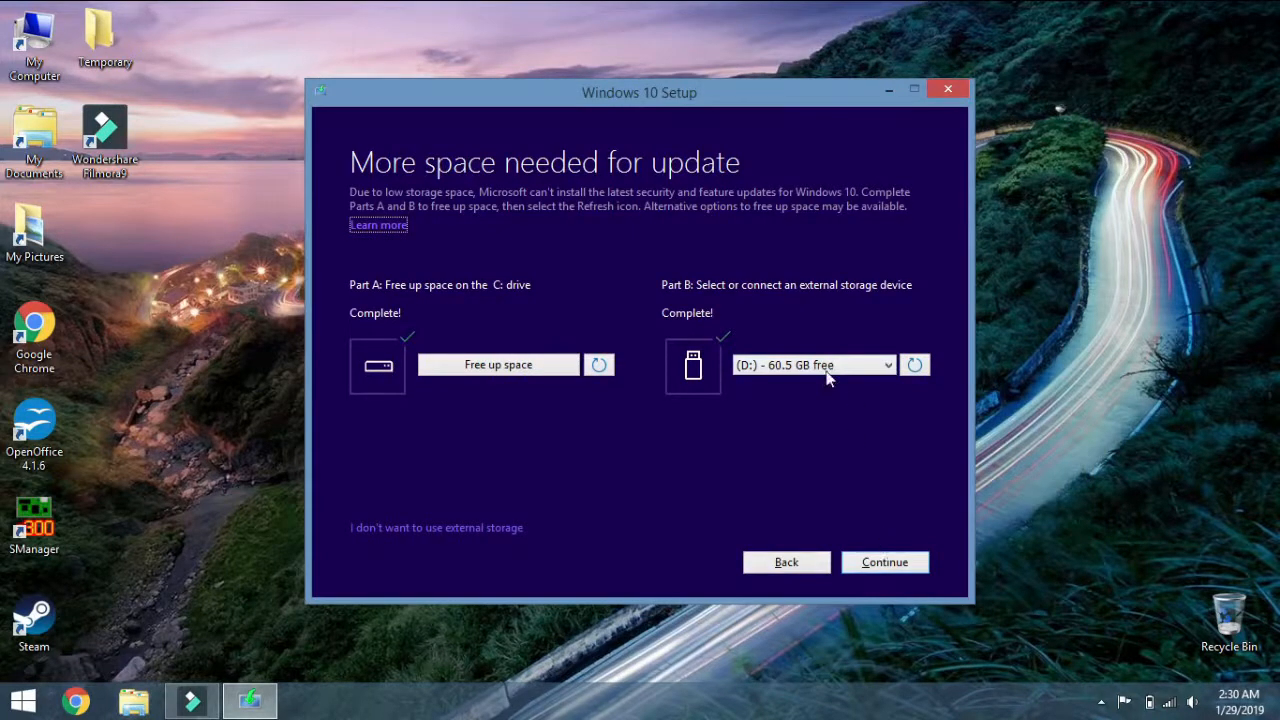
click(862, 372)
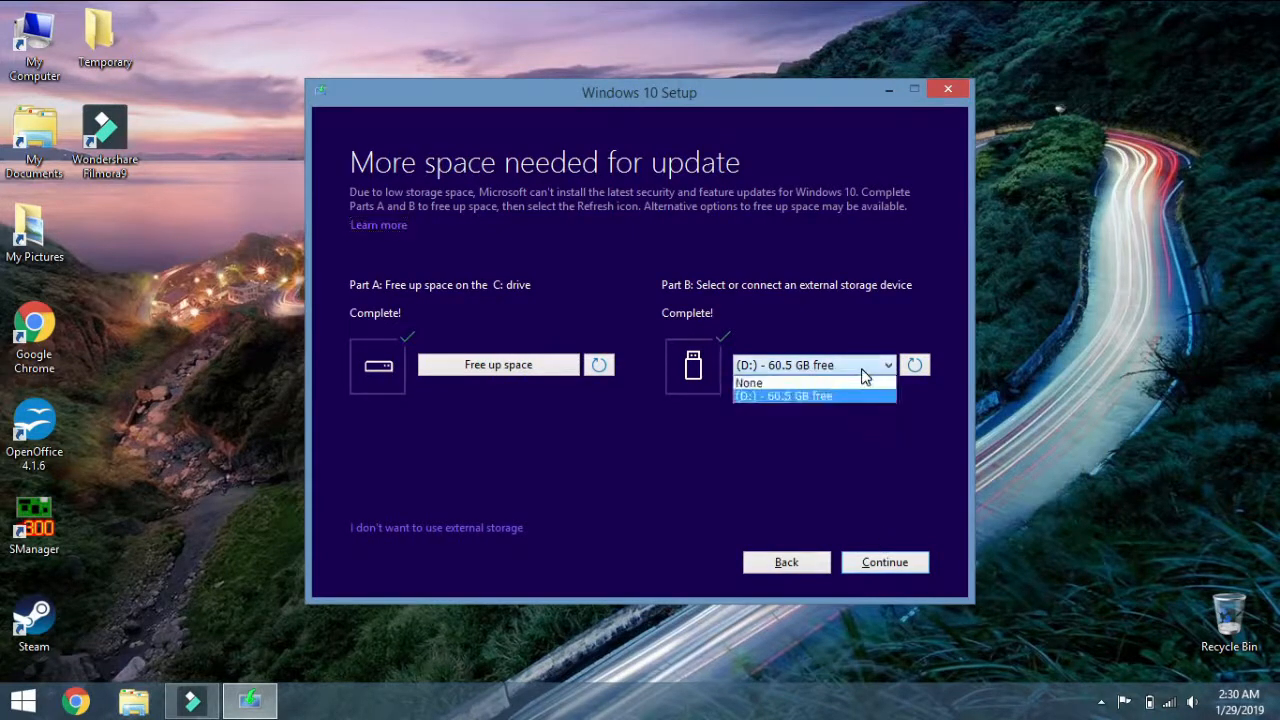
click(829, 405)
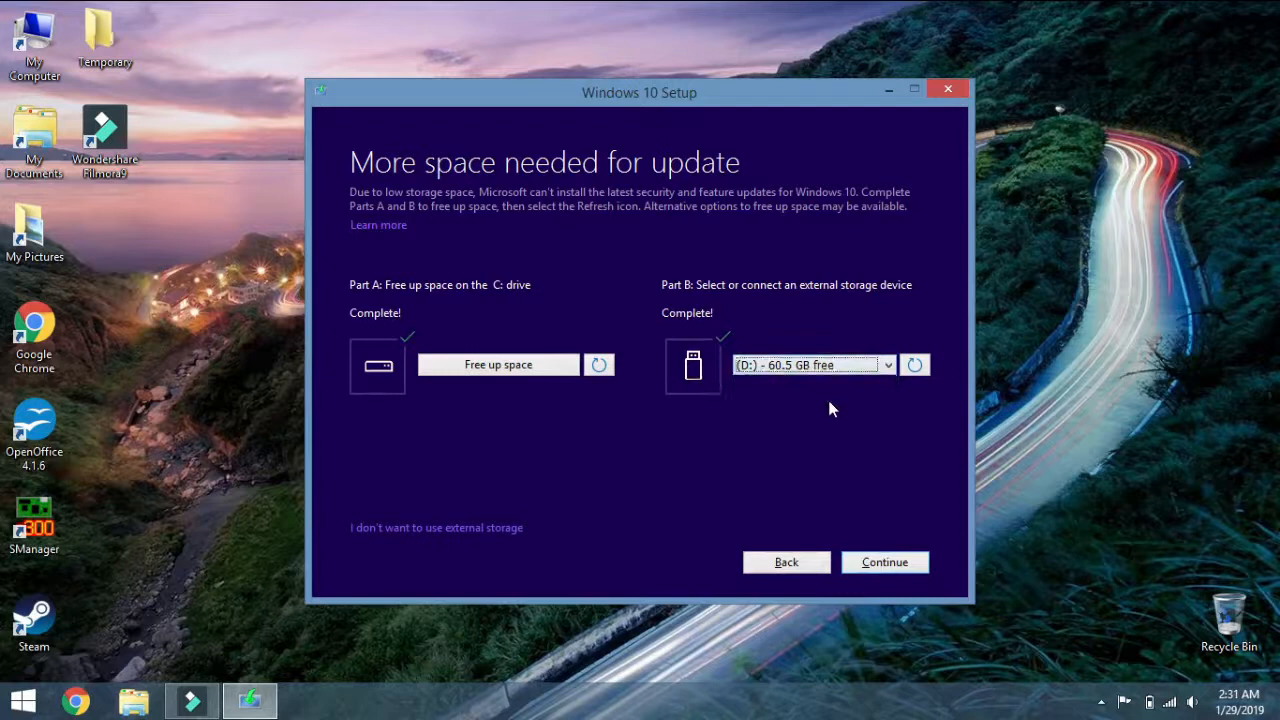
click(903, 562)
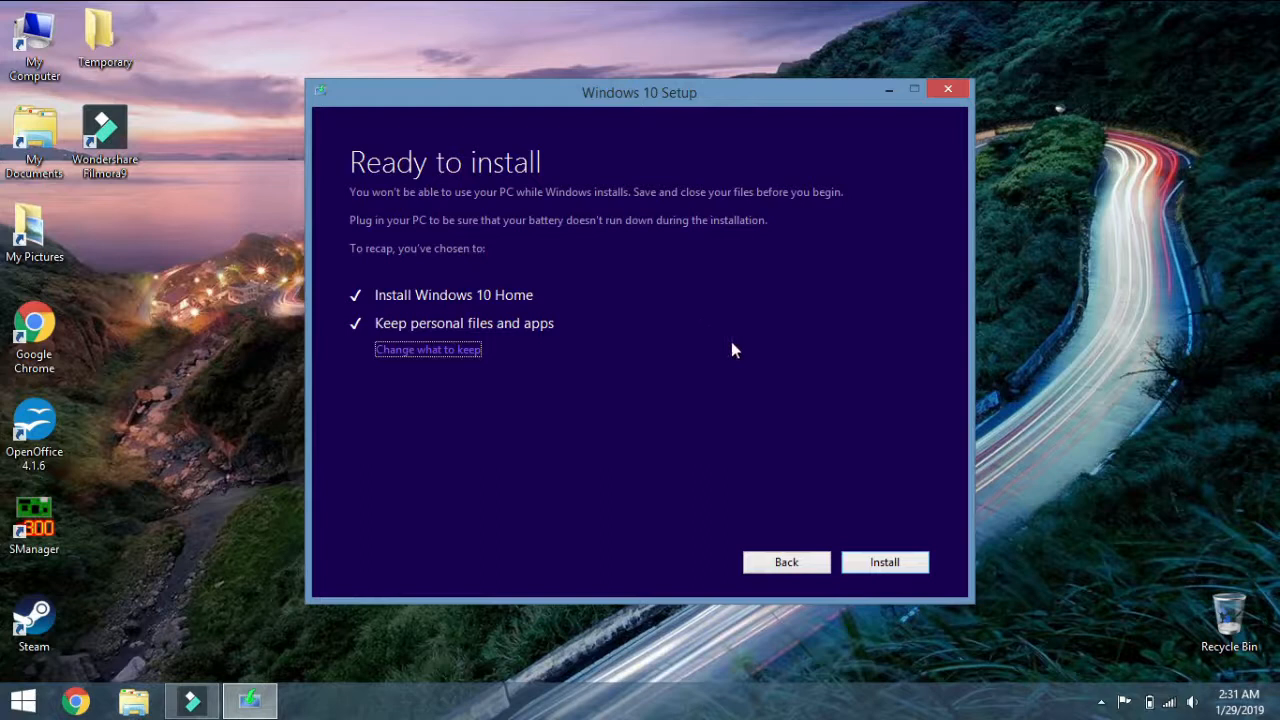
click(896, 564)
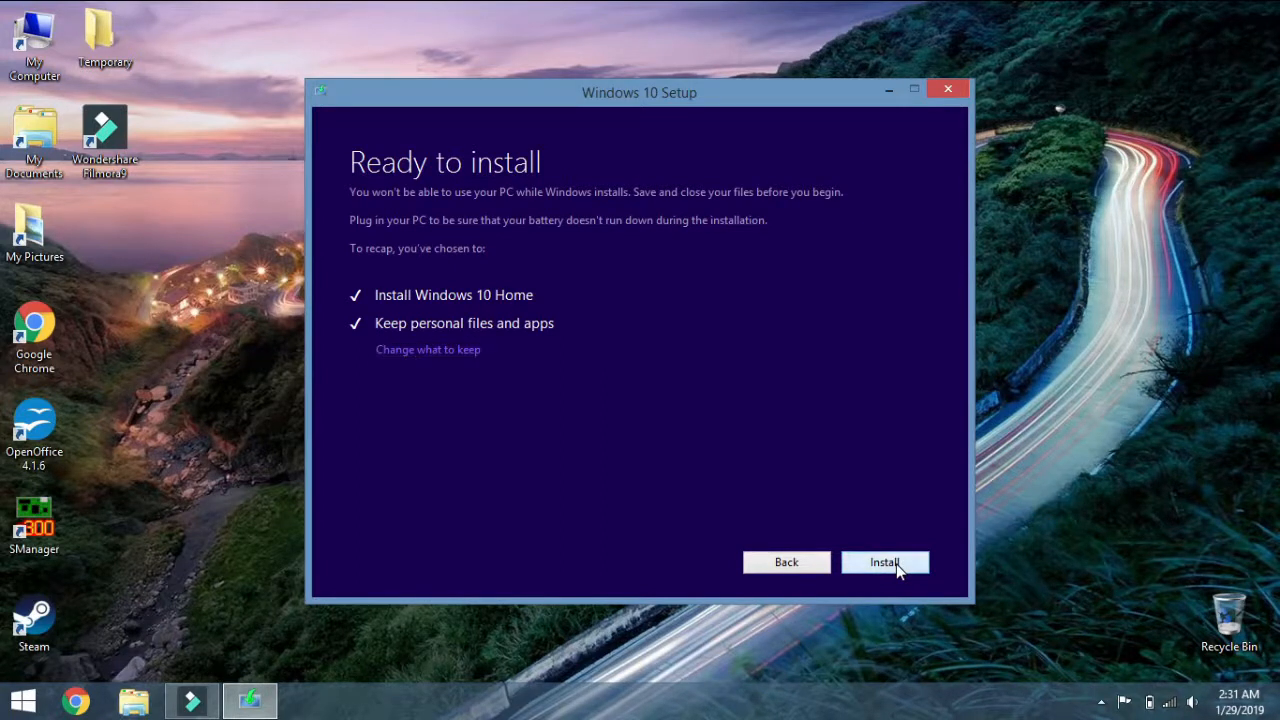